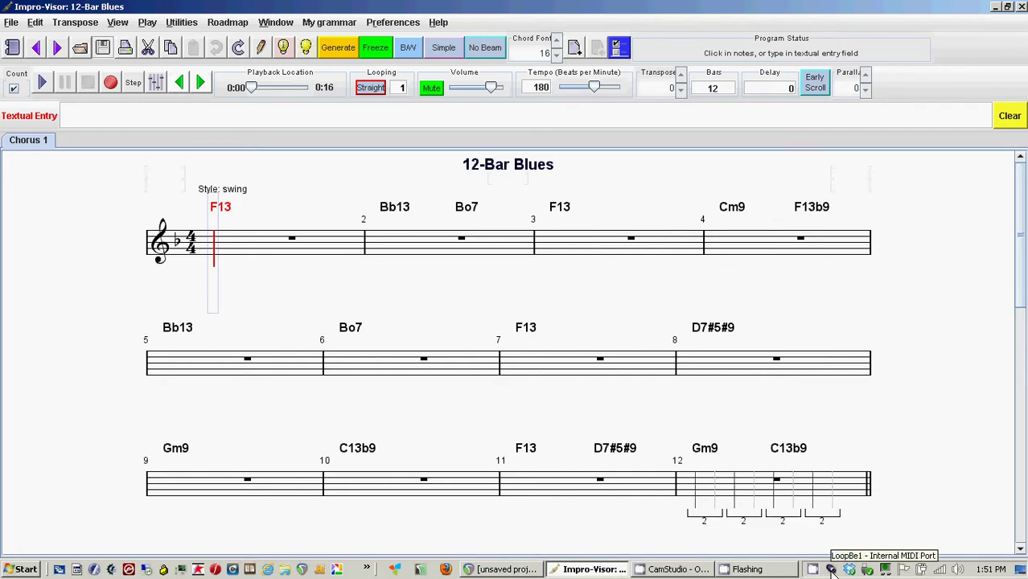
# Confirm the LoopBe1 internal MIDI port has Mute off, then return to Impro-Visor.
pyautogui.click(831, 568)
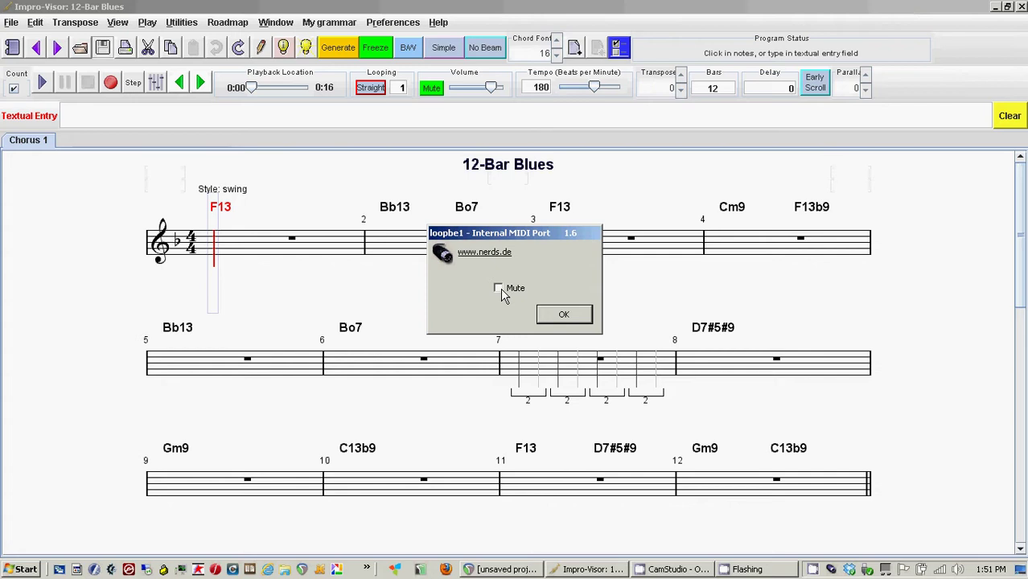
pyautogui.click(563, 314)
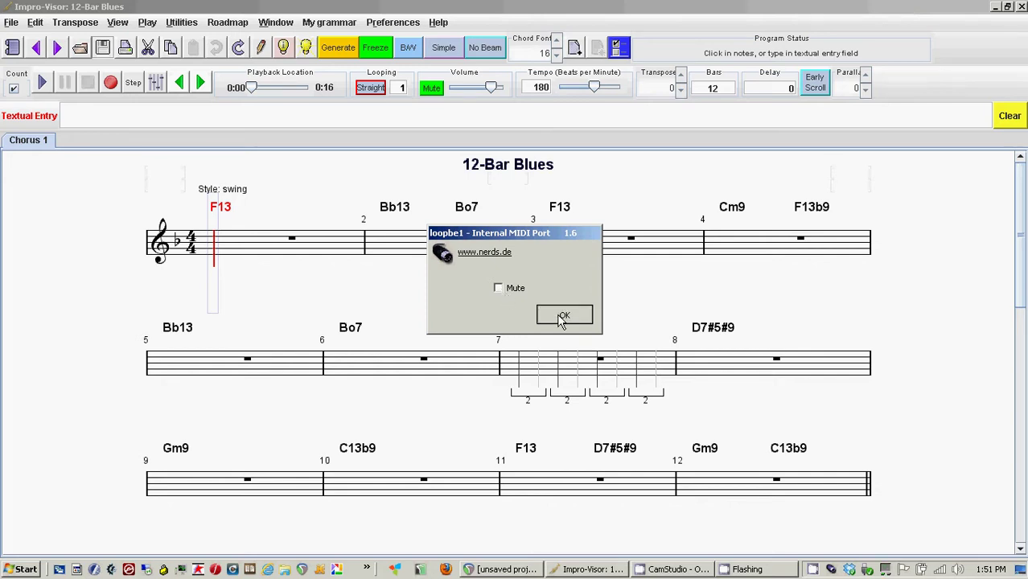
pyautogui.click(415, 8)
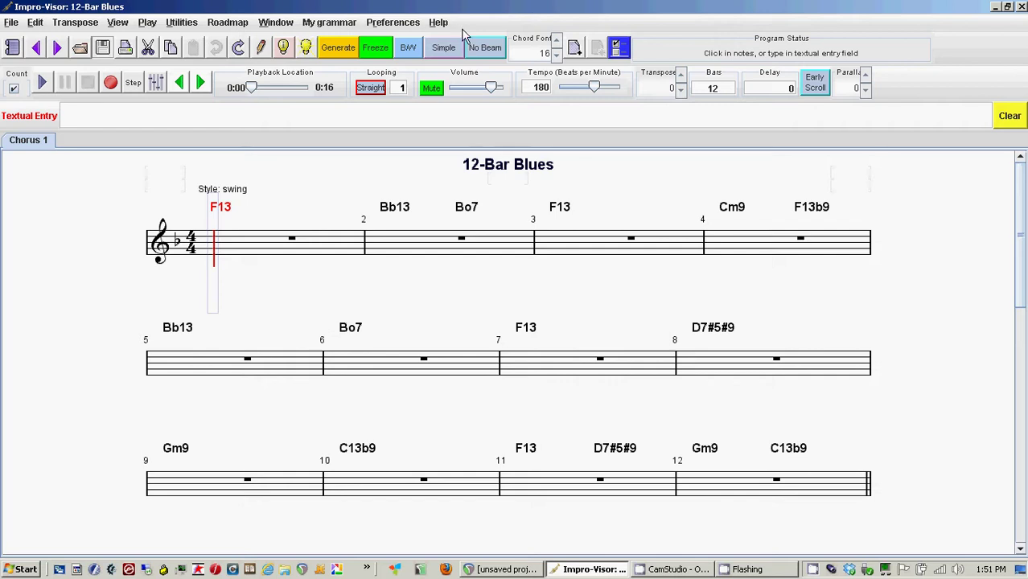
# Check About Impro-Visor, then bring up MIDI preferences with LoopBe Internal MIDI as output and input.
pyautogui.click(446, 23)
pyautogui.click(453, 57)
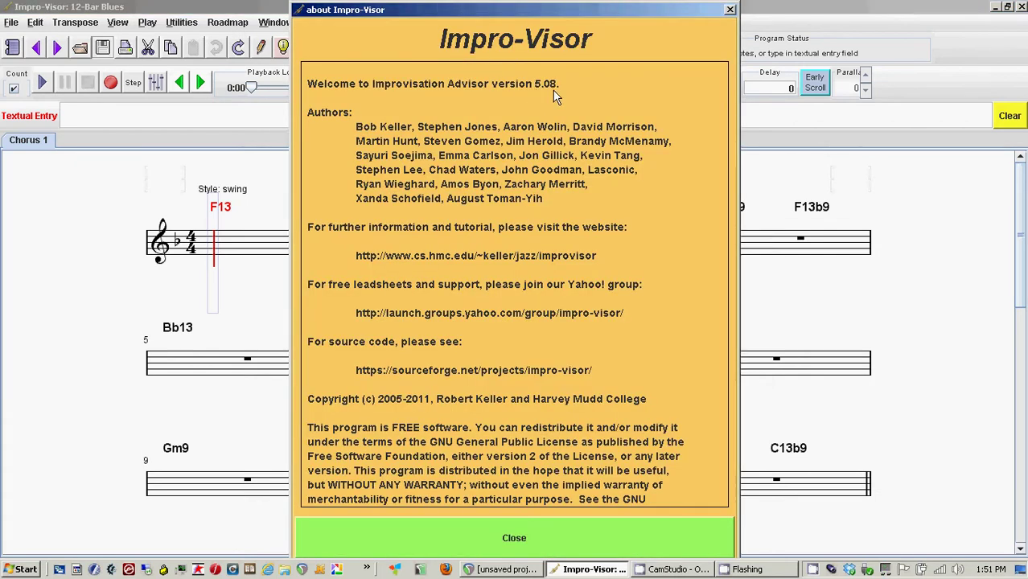
pyautogui.click(731, 10)
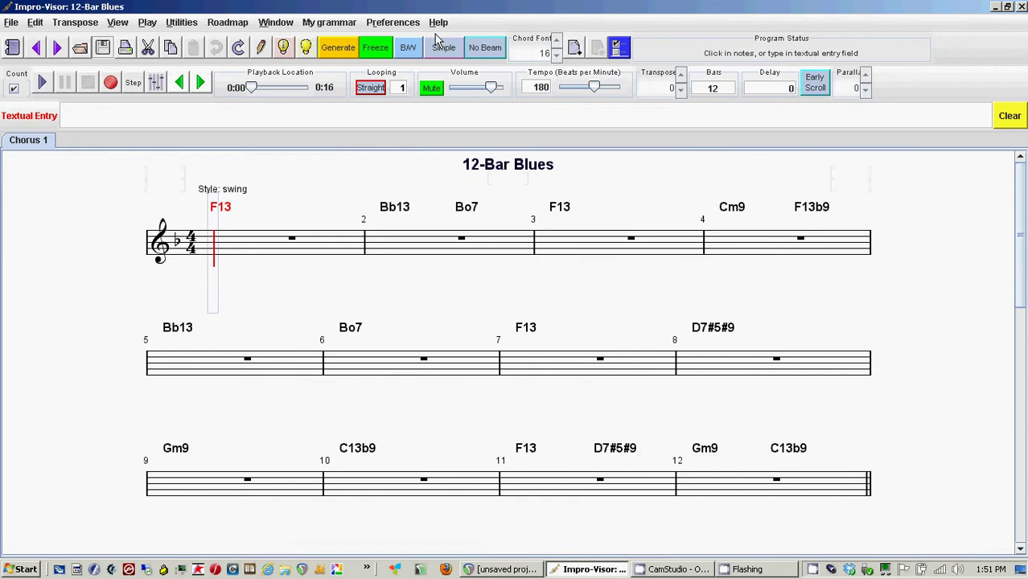
pyautogui.click(402, 24)
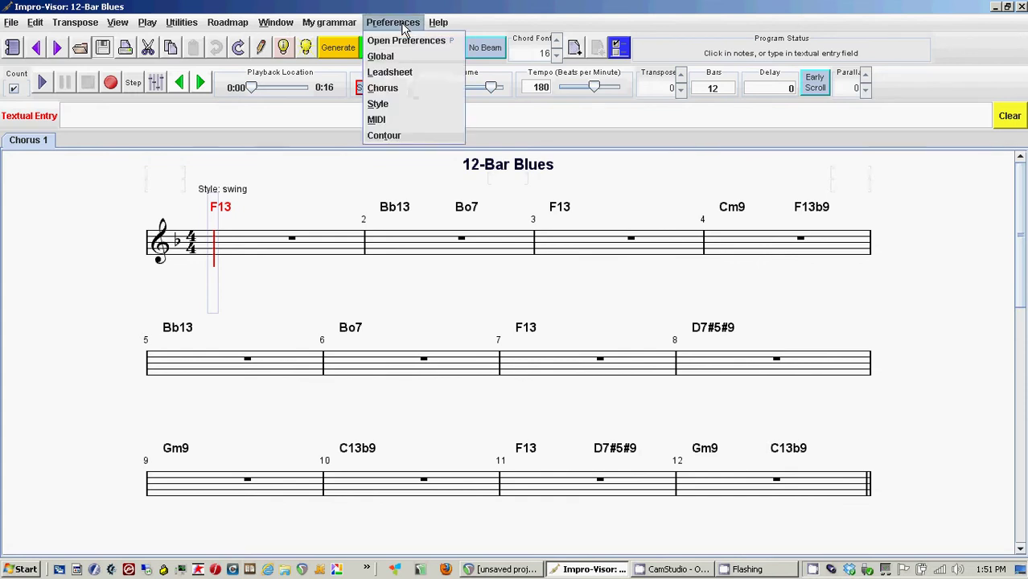
pyautogui.click(377, 121)
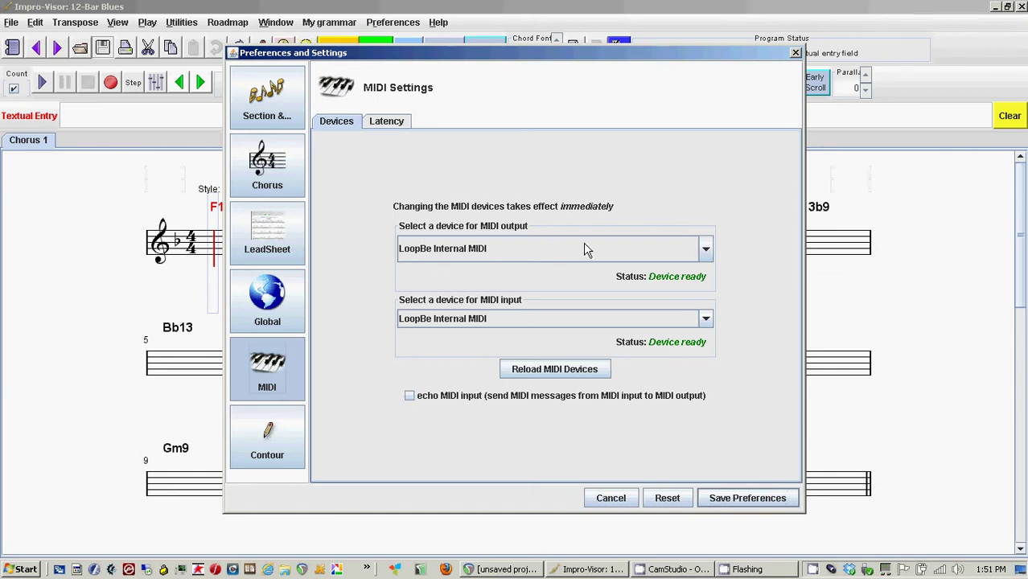
# Save the MIDI preferences, then add a test note in bar 2 and undo it.
pyautogui.click(734, 499)
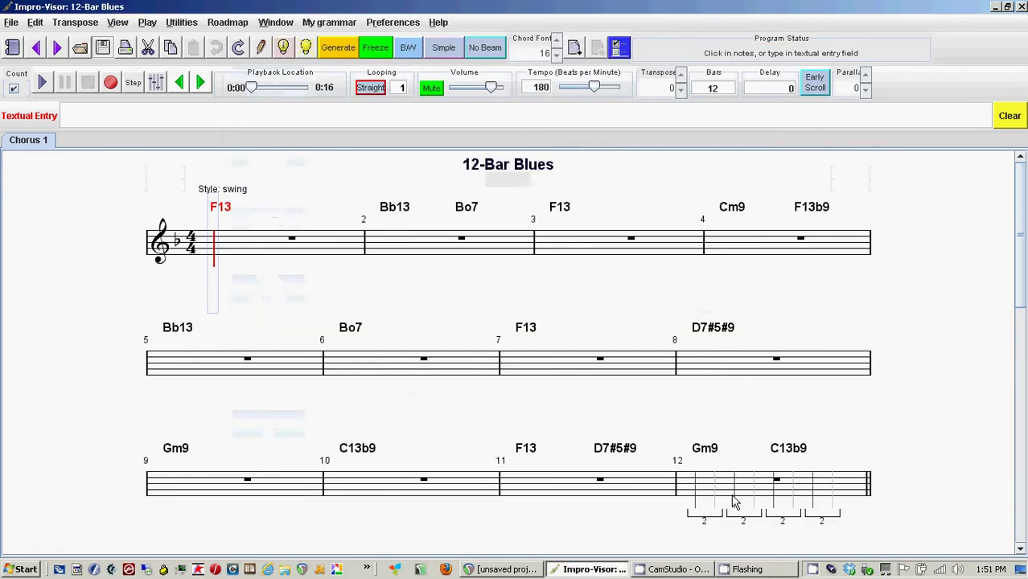
pyautogui.click(437, 226)
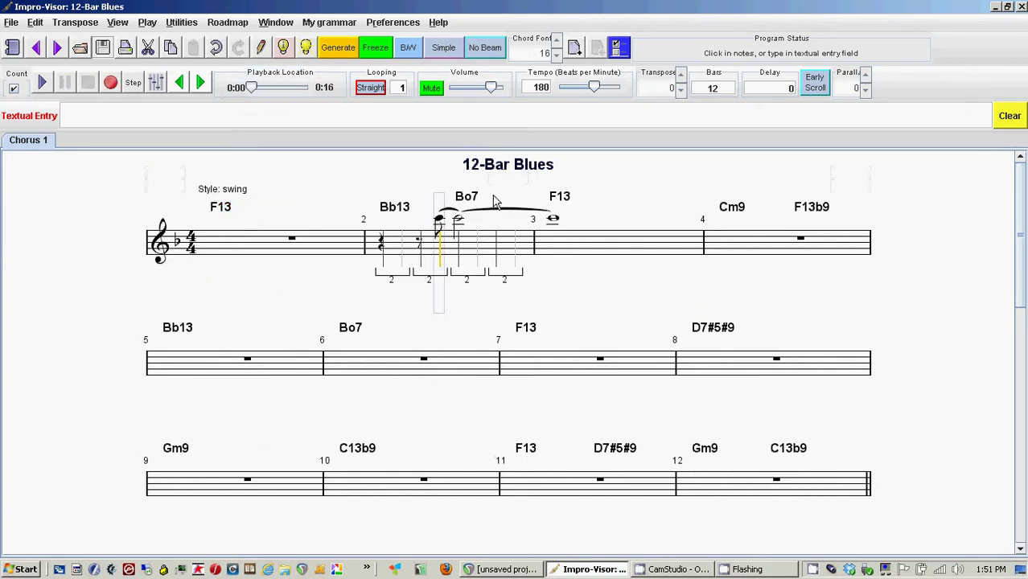
pyautogui.click(36, 21)
pyautogui.click(52, 56)
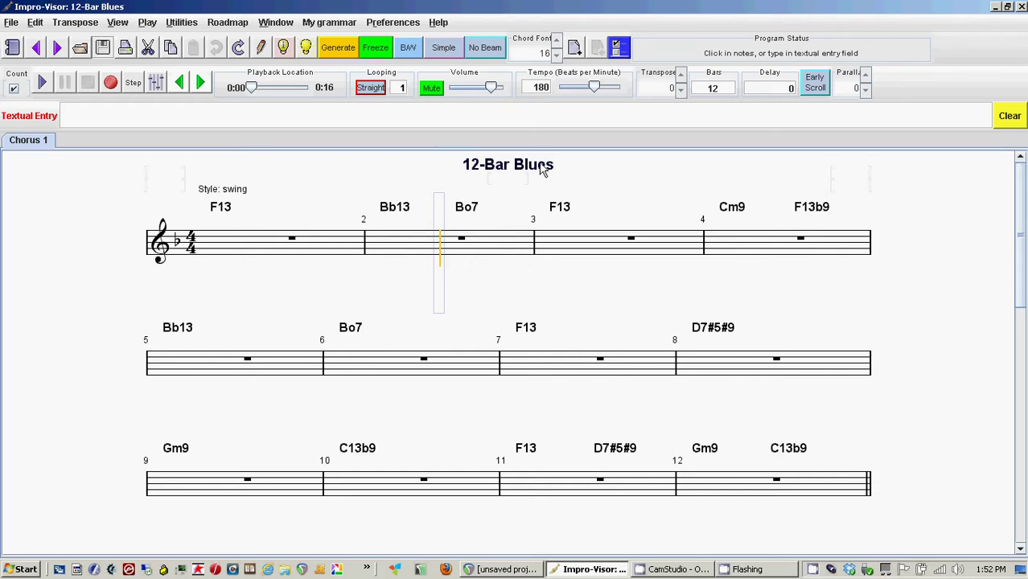
# Check the part volume mixer, then switch to the REAPER project.
pyautogui.click(156, 82)
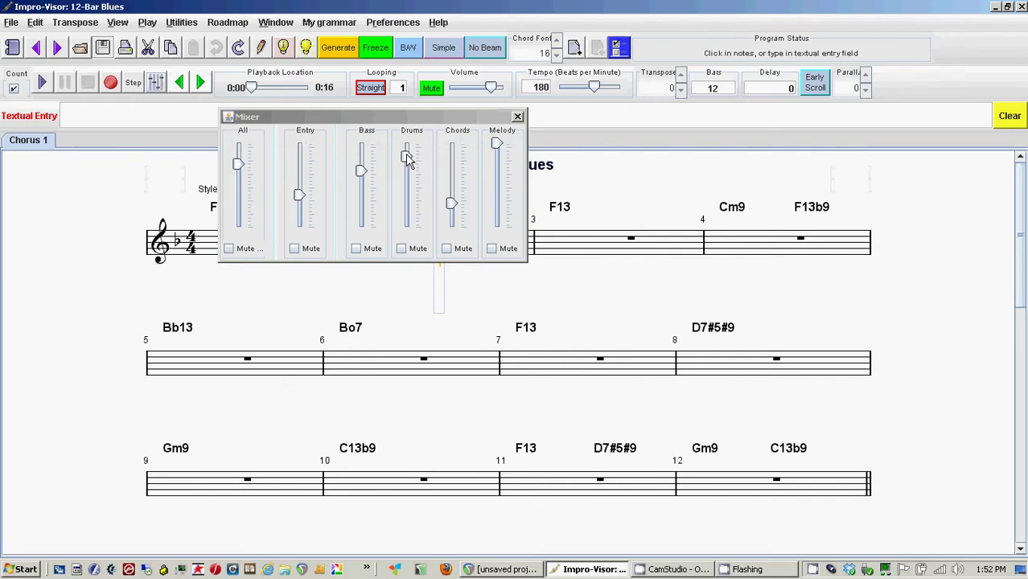
pyautogui.click(519, 116)
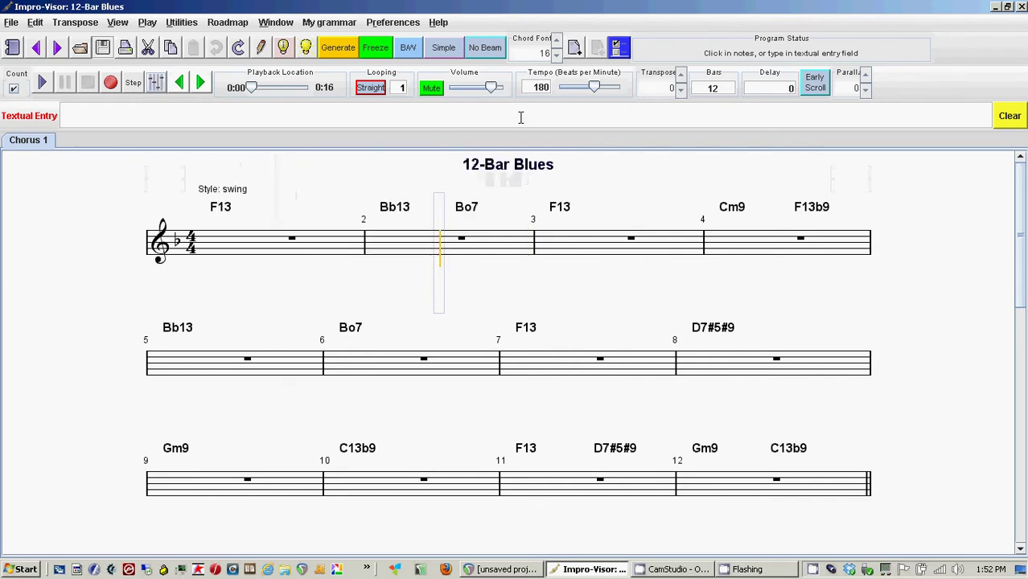
pyautogui.hotkey('alt', 'Tab')
pyautogui.hotkey('alt', 'Tab')
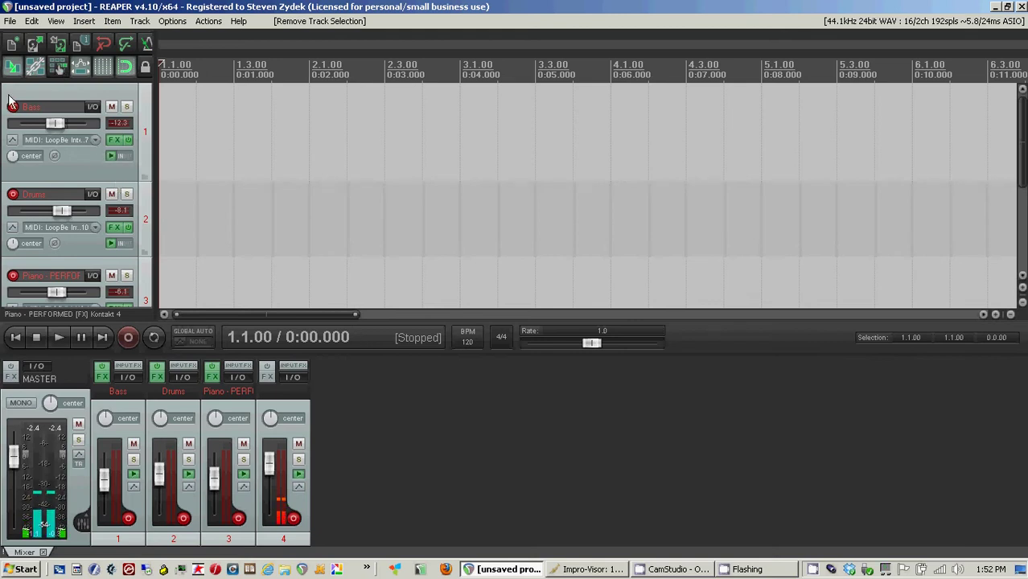
# Set the Bass track's input to LoopBe Internal MIDI channel 7 and view its Kontakt instrument.
pyautogui.click(95, 140)
pyautogui.moveTo(105, 171)
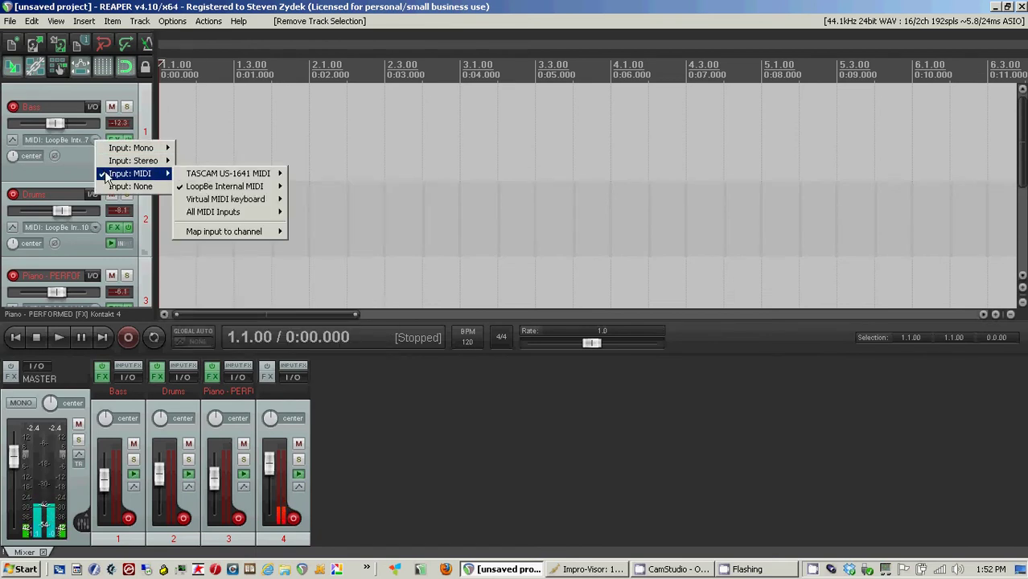
pyautogui.moveTo(209, 187)
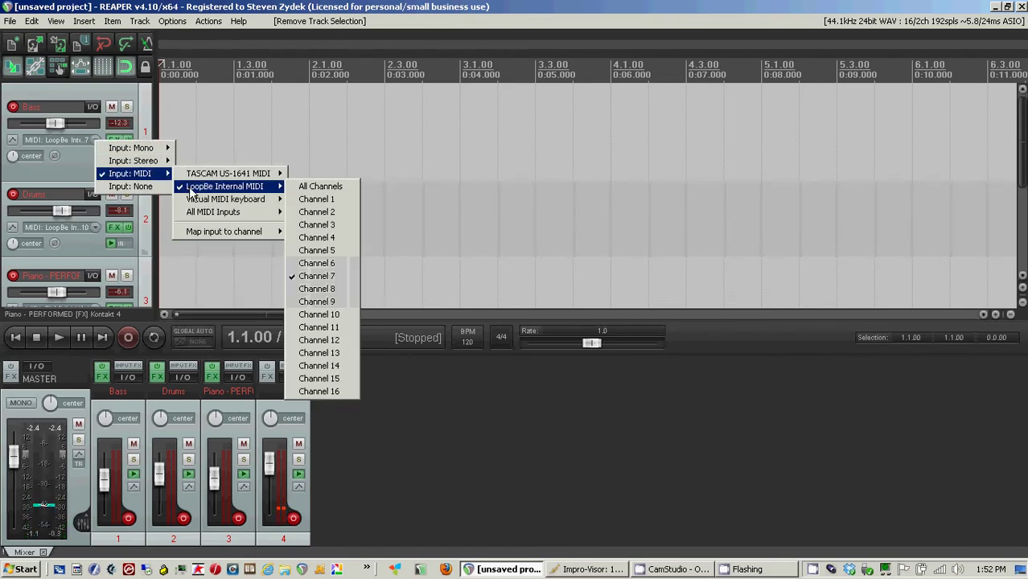
pyautogui.click(317, 277)
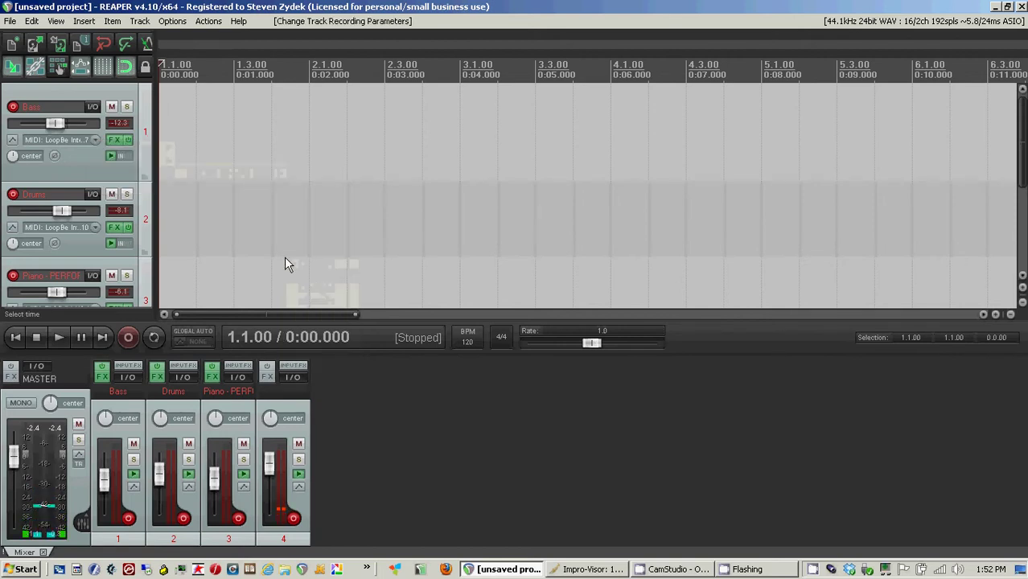
pyautogui.click(112, 140)
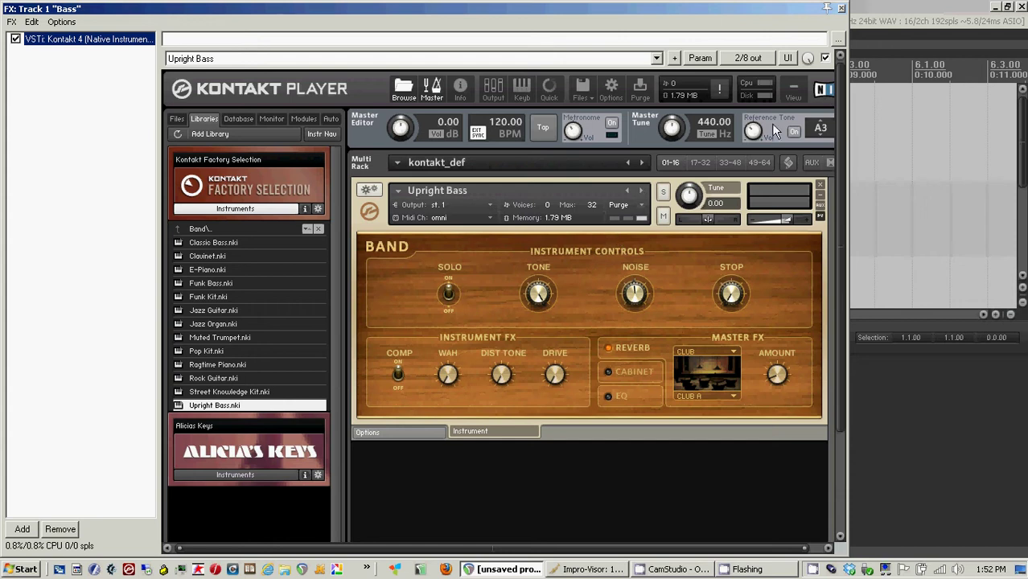
# Close the Bass track's Kontakt Player window after confirming Upright Bass is loaded.
pyautogui.click(840, 8)
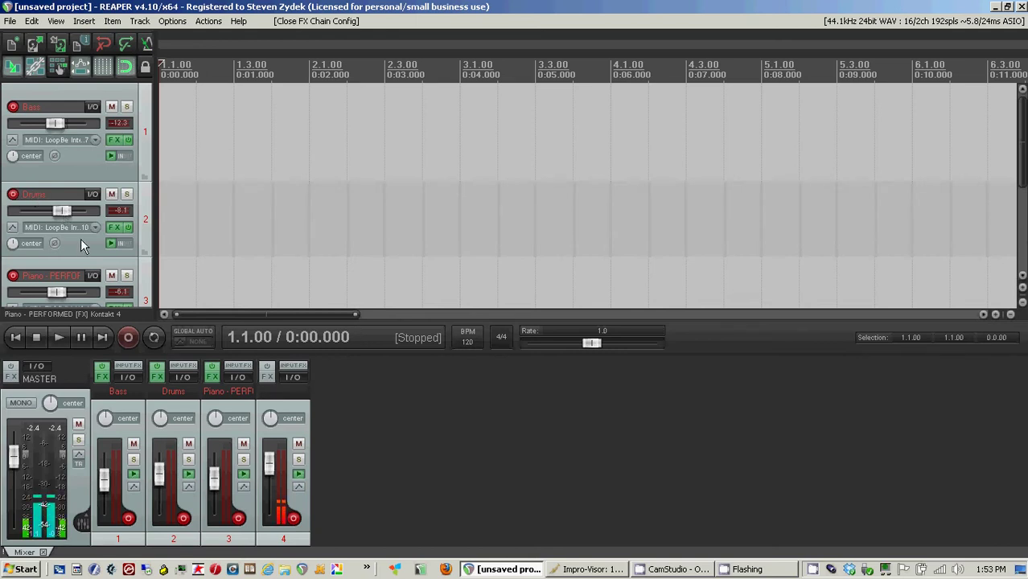
# Set the Drums track's input to LoopBe Internal MIDI channel 10.
pyautogui.click(95, 227)
pyautogui.moveTo(111, 264)
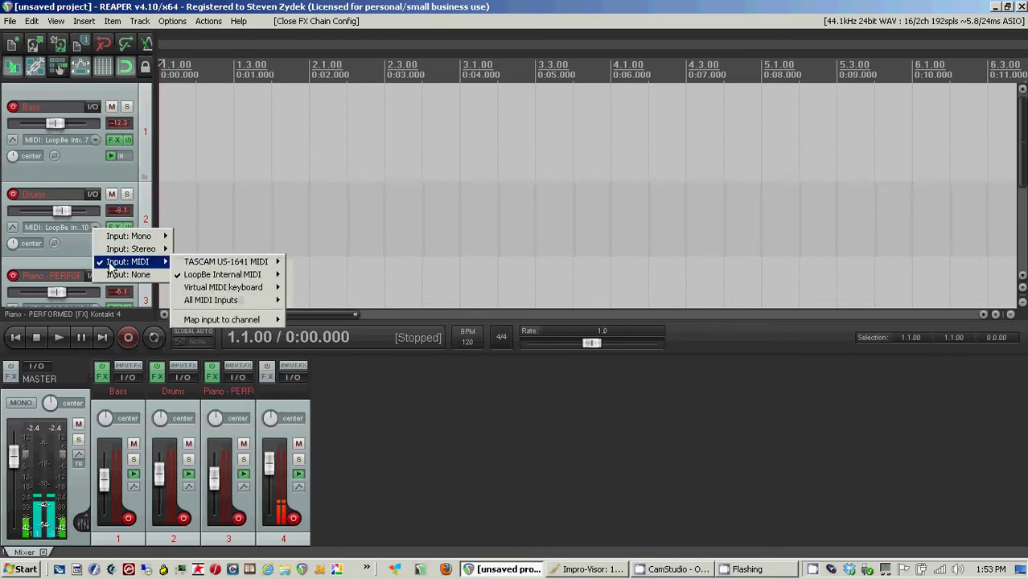
pyautogui.moveTo(241, 276)
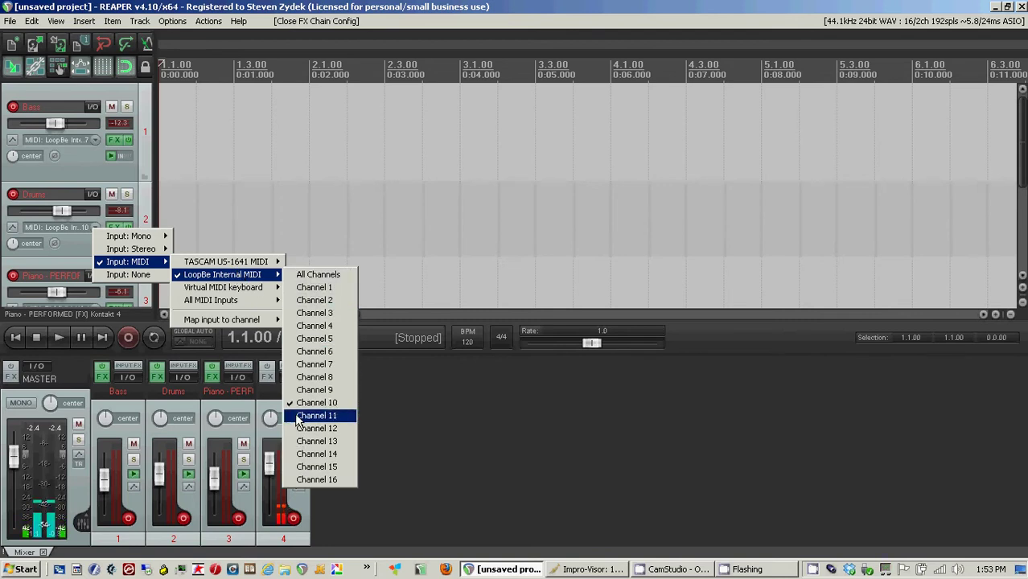
pyautogui.click(300, 402)
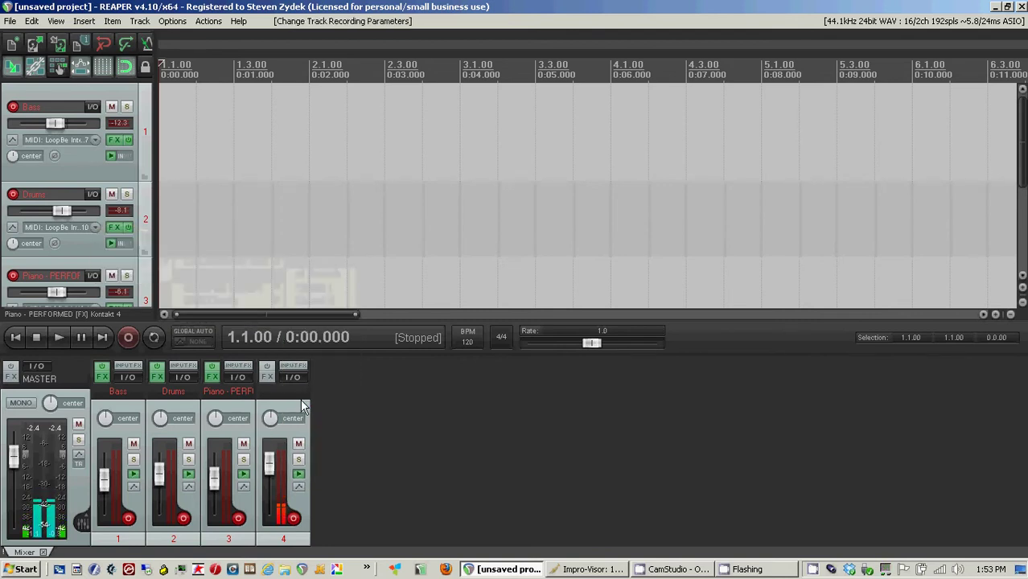
# Review the Drums EZdrummer kit, then bring up the Piano track's Kontakt instrument.
pyautogui.click(113, 226)
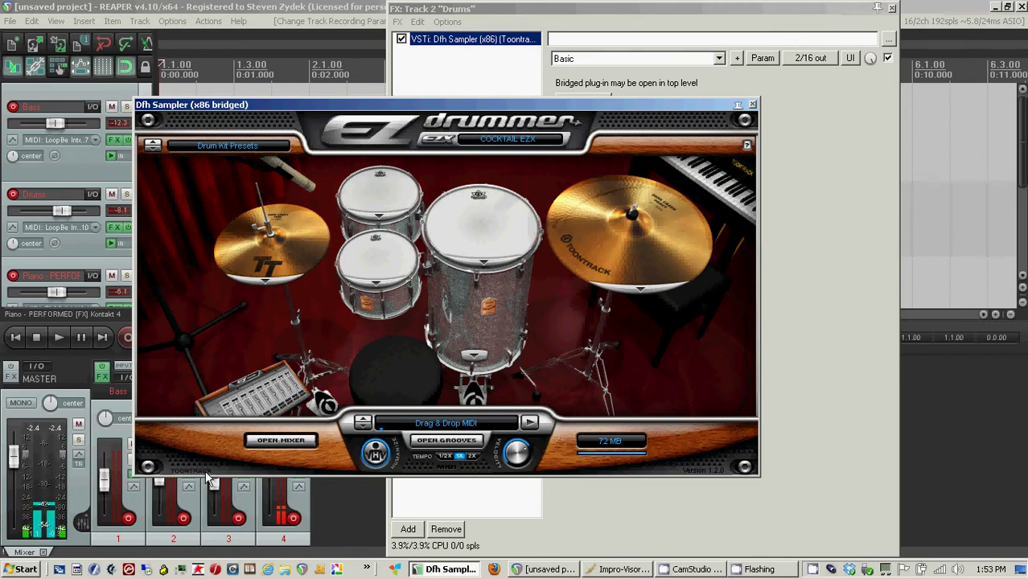
pyautogui.click(753, 105)
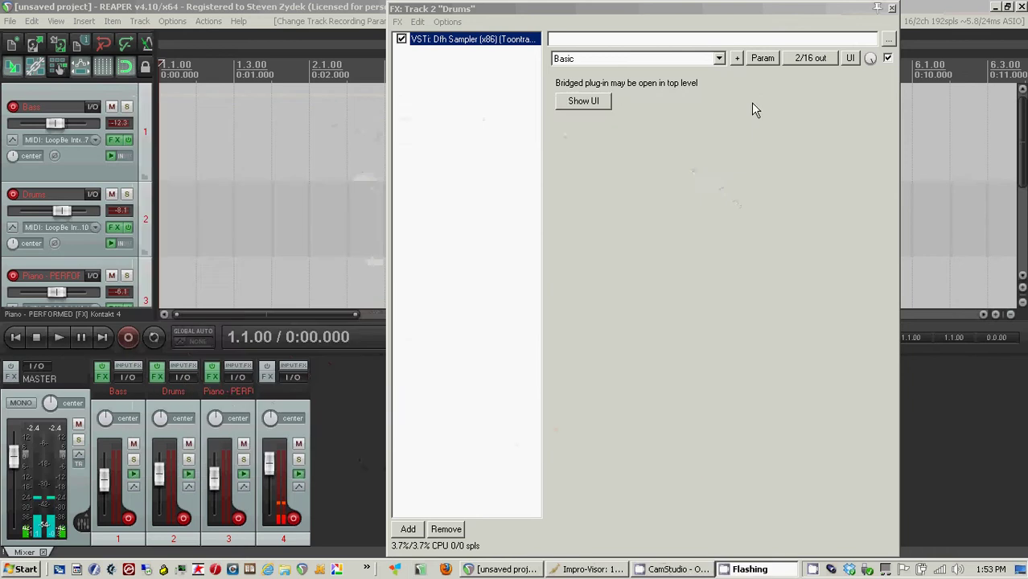
pyautogui.click(891, 8)
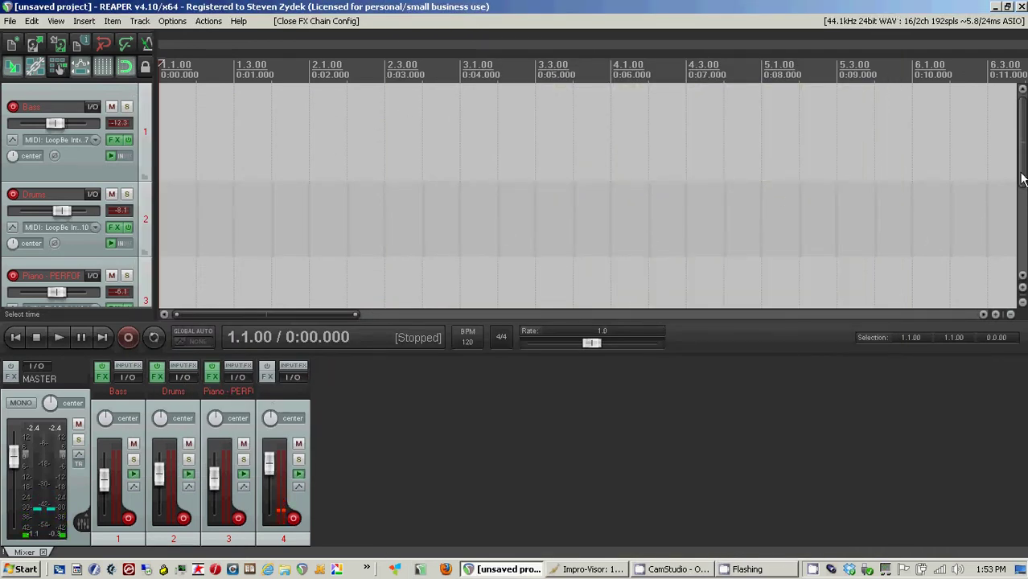
pyautogui.scroll(-3, 1022, 195)
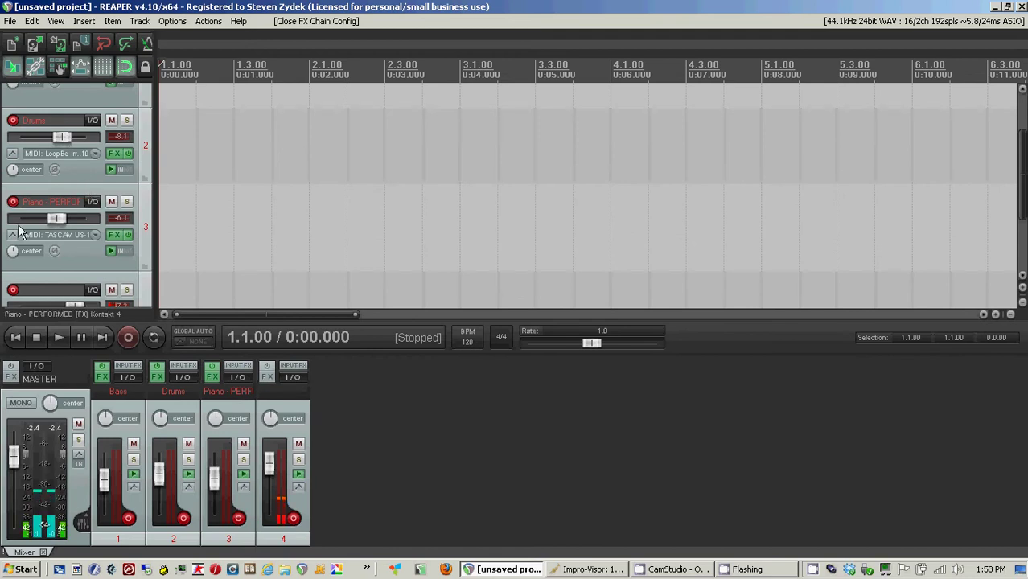
pyautogui.click(112, 235)
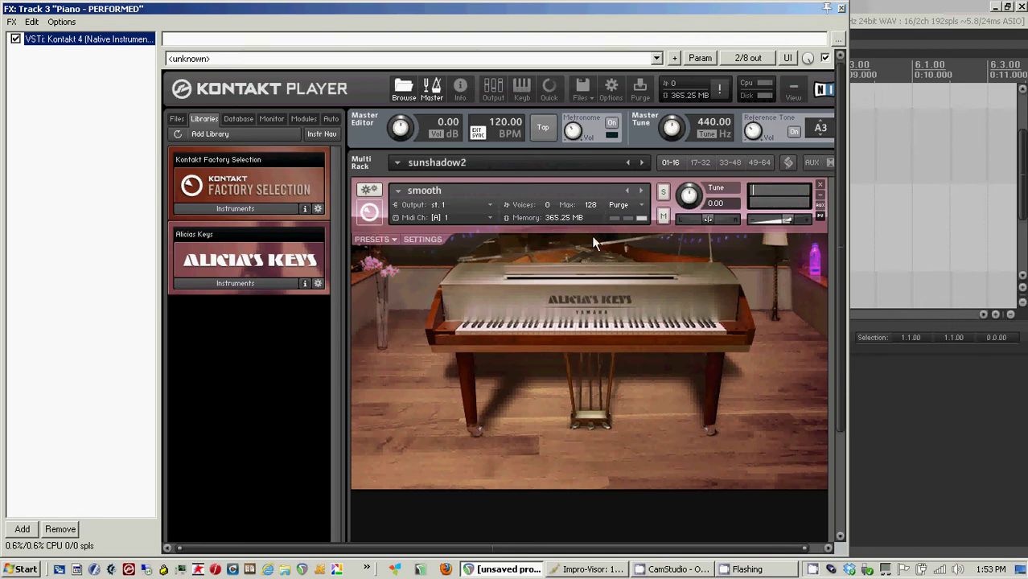
# Close the Piano - PERFORMED track's Kontakt 4 effects window.
pyautogui.click(840, 7)
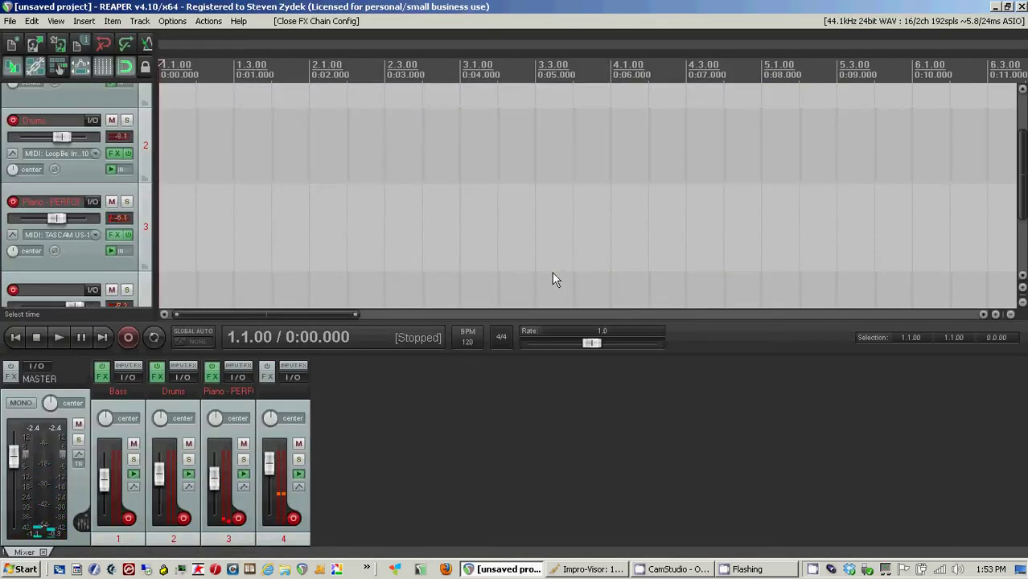
# Check the armed Bass, Drums and Piano tracks and start recording in REAPER.
pyautogui.scroll(-2, 552, 278)
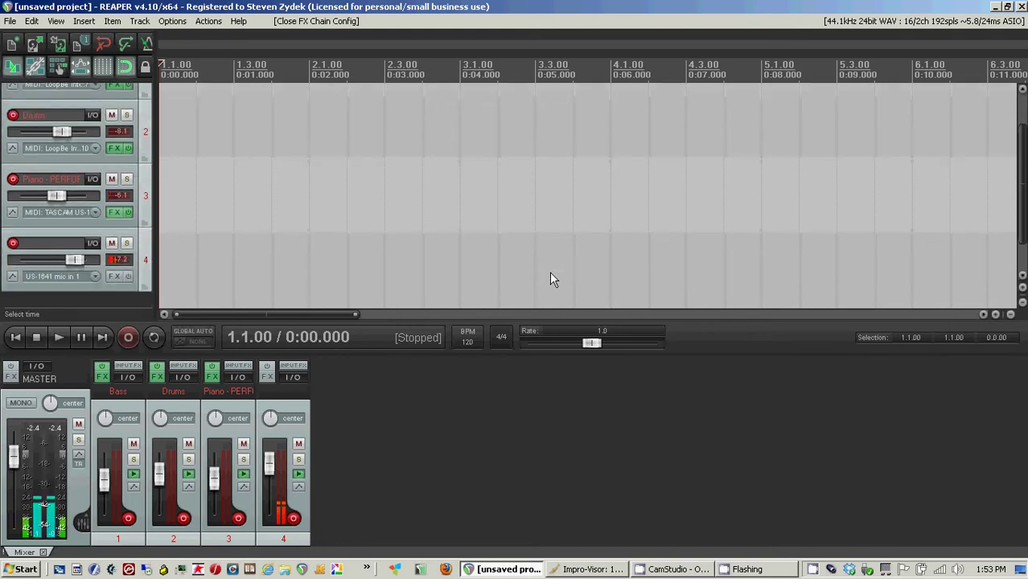
pyautogui.scroll(2, 211, 188)
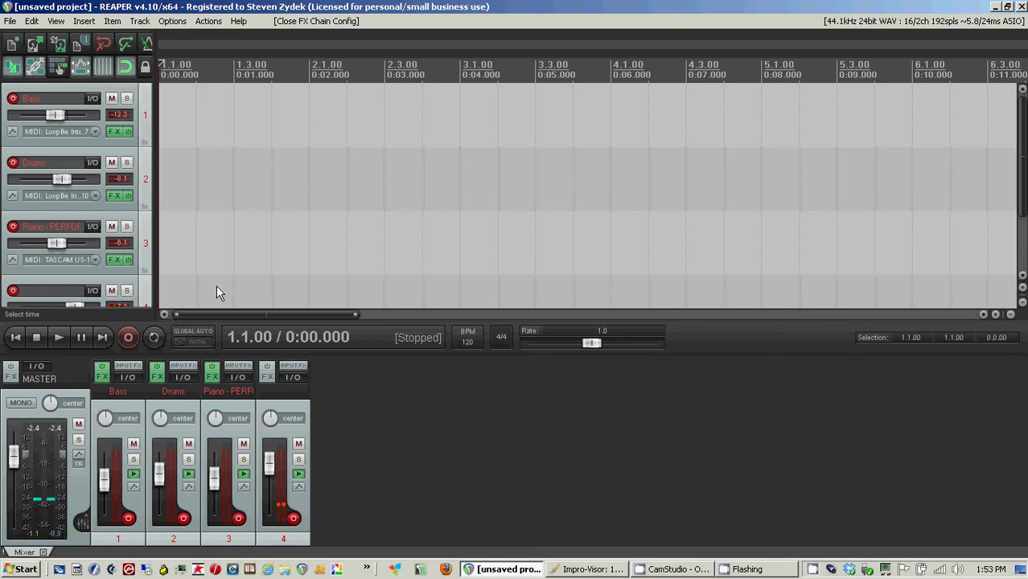
pyautogui.hotkey('alt', 'Tab')
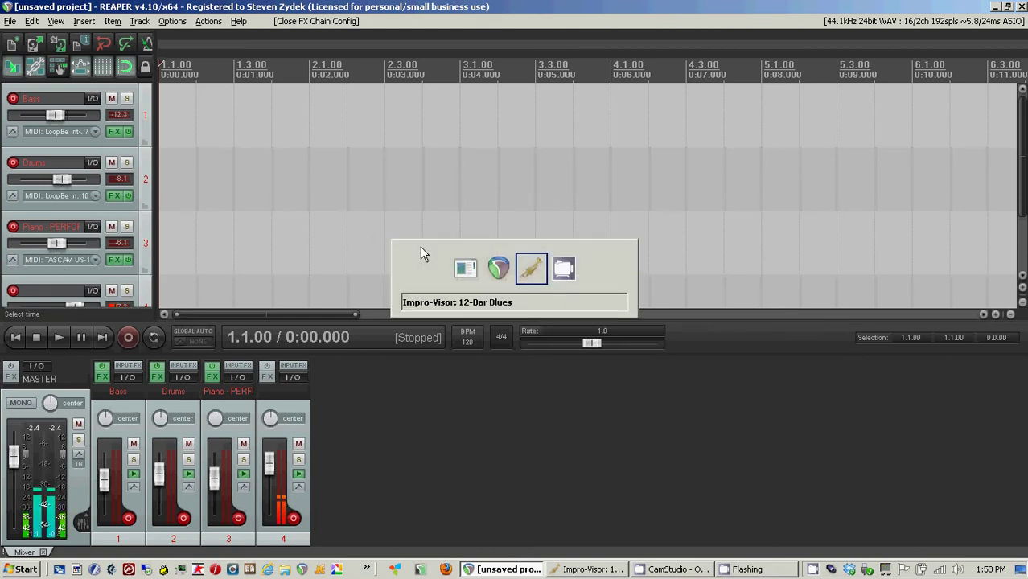
pyautogui.hotkey('alt', 'Tab')
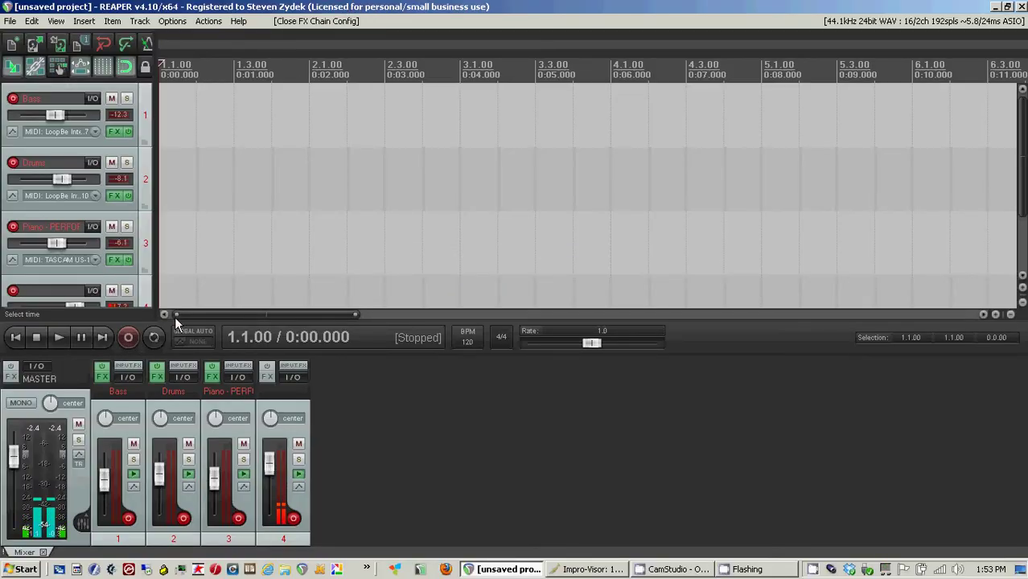
pyautogui.click(132, 341)
# Play the 12-Bar Blues chorus in Impro-Visor from bar 1, then stop playback.
pyautogui.hotkey('alt', 'Tab')
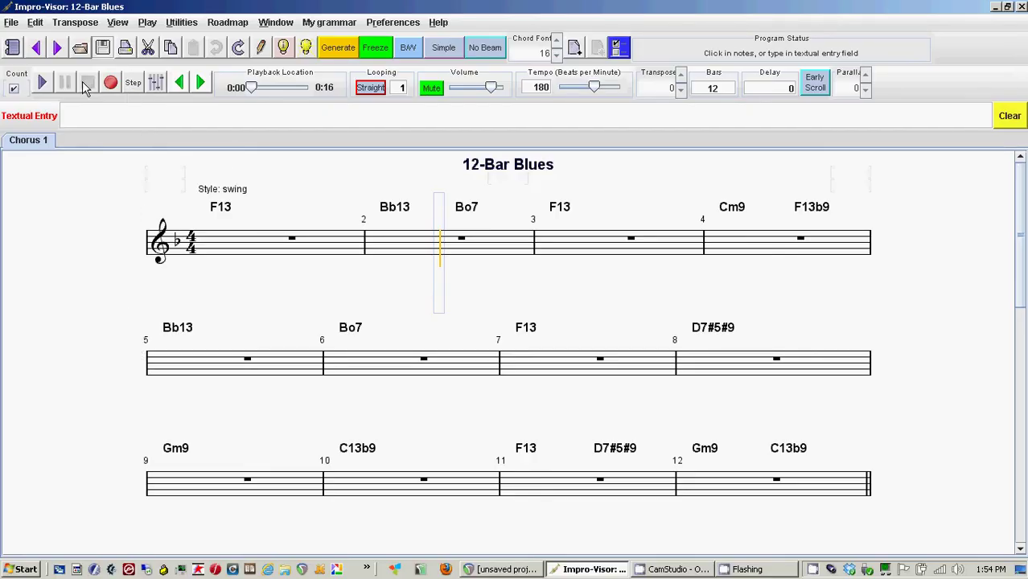
pyautogui.click(43, 83)
pyautogui.click(45, 83)
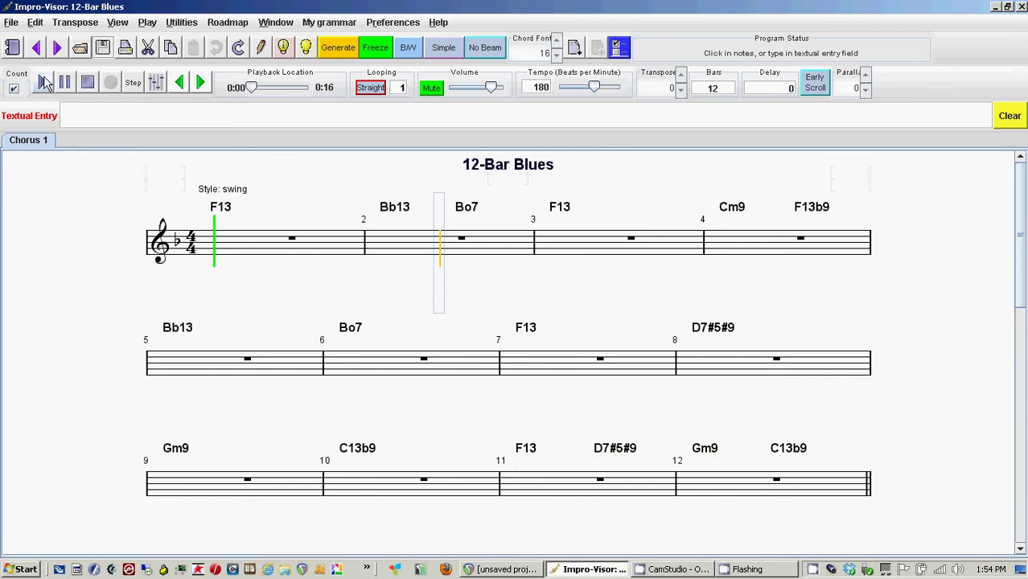
pyautogui.click(87, 83)
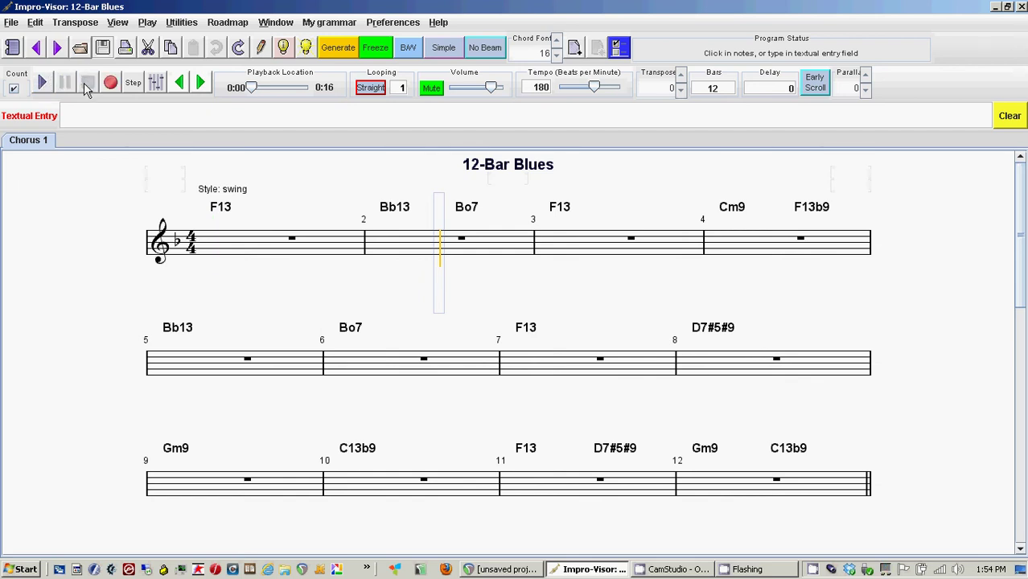
# Stop REAPER's recording, keeping the new MIDI items, and zoom out to view them.
pyautogui.hotkey('alt', 'Tab')
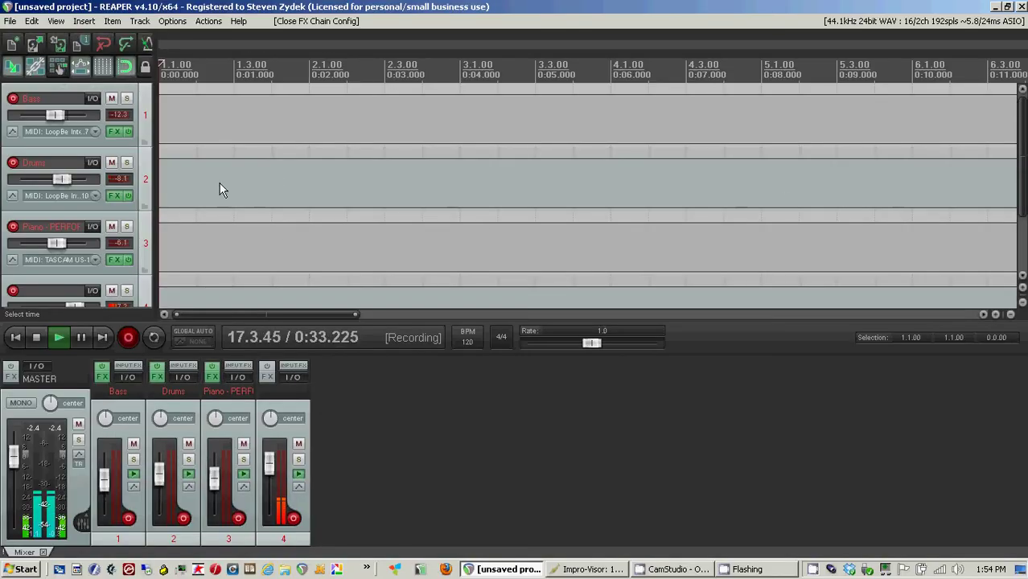
pyautogui.click(37, 337)
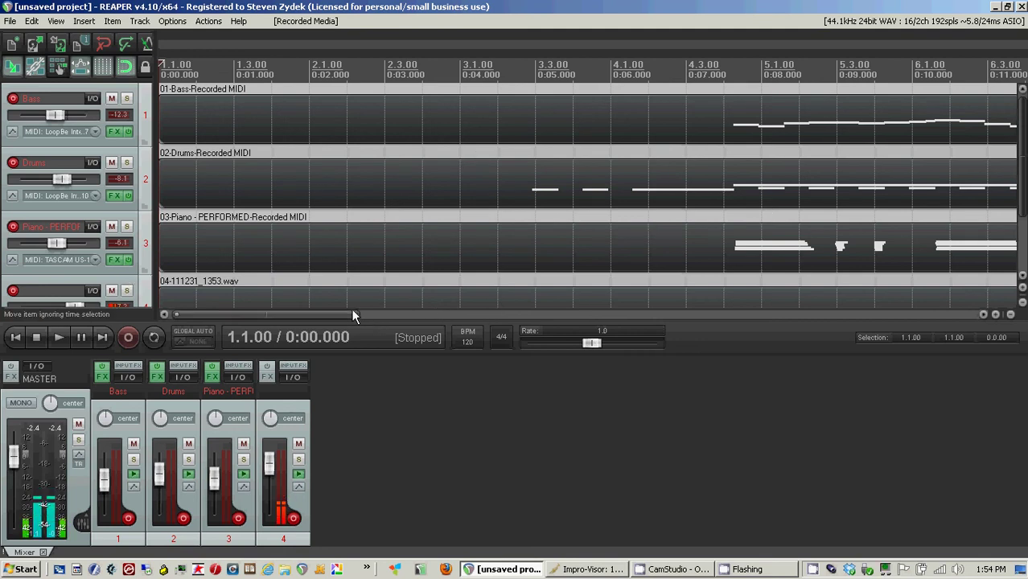
pyautogui.moveTo(359, 311); pyautogui.dragTo(630, 316)
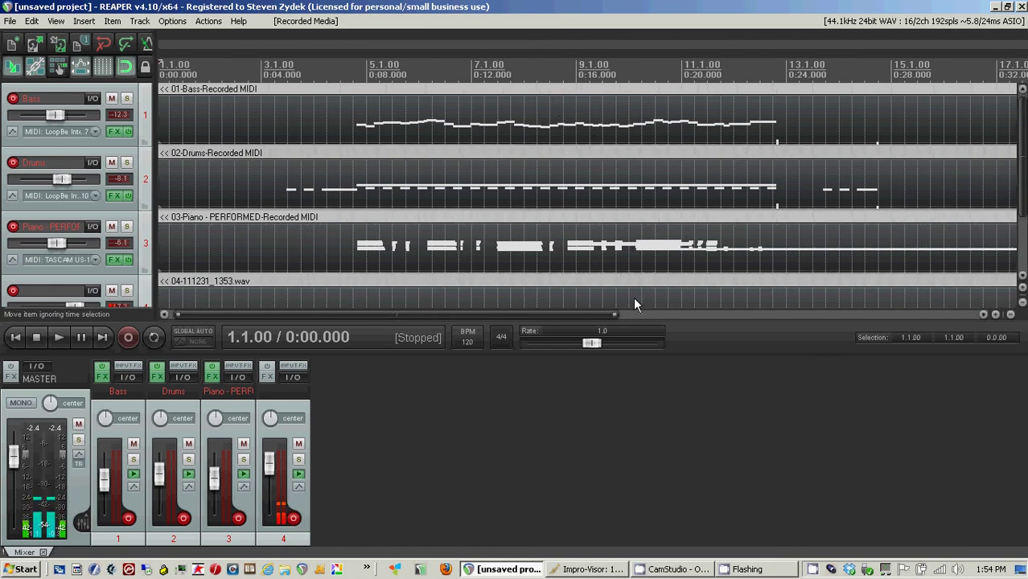
# Remove the recorded items, then undo after too much is deleted.
pyautogui.scroll(-3, 551, 156)
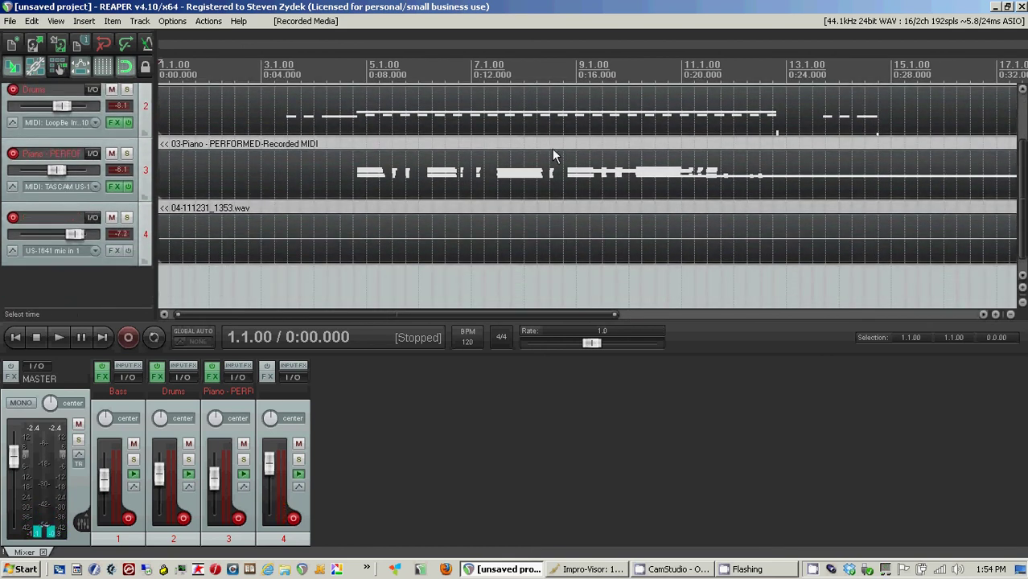
pyautogui.rightClick(270, 227)
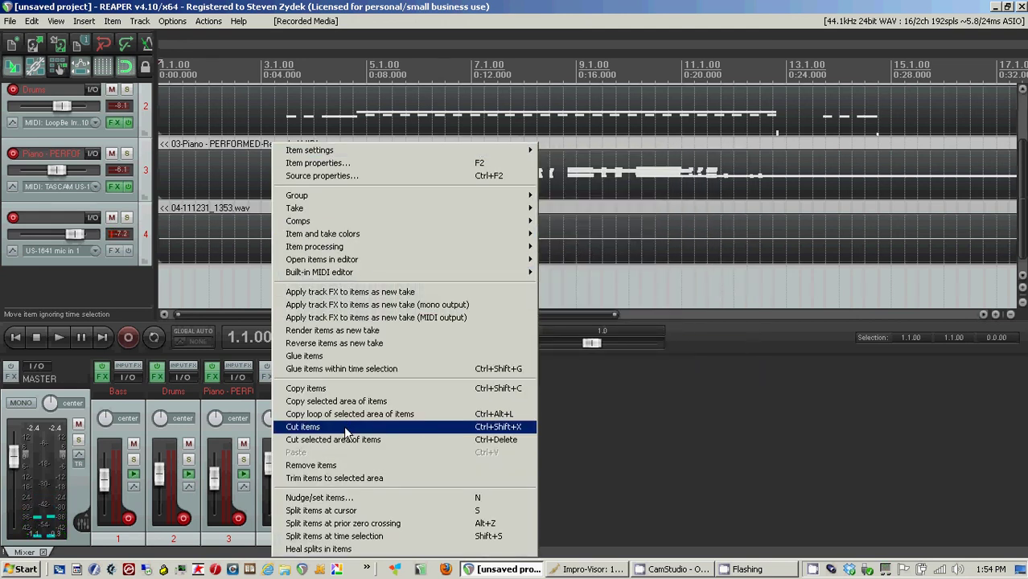
pyautogui.click(330, 465)
pyautogui.click(31, 21)
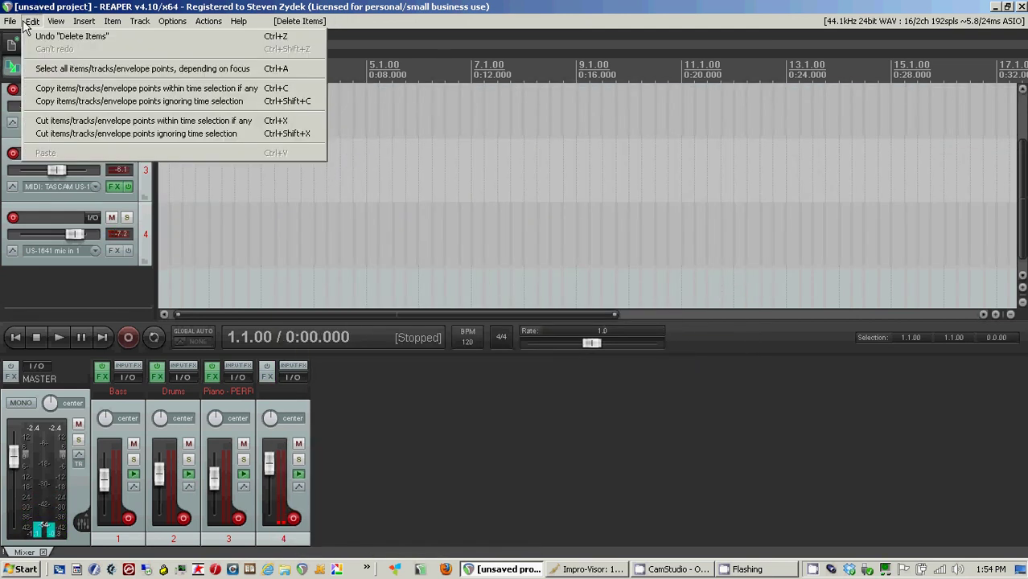
pyautogui.click(48, 34)
# Delete only track 4's 04-111231_1353.wav audio item and rewind to the start.
pyautogui.click(203, 244)
pyautogui.rightClick(203, 249)
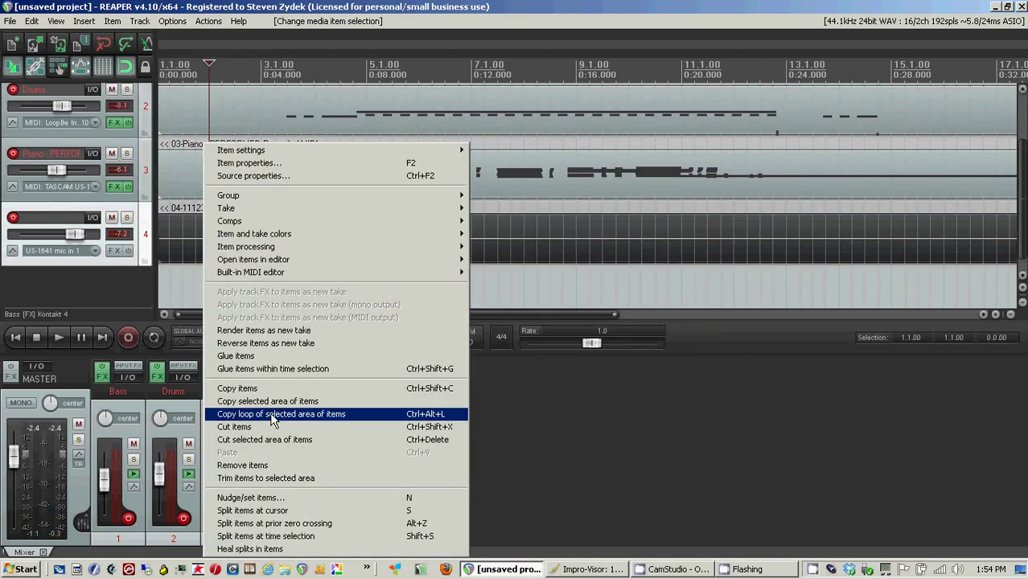
pyautogui.click(264, 466)
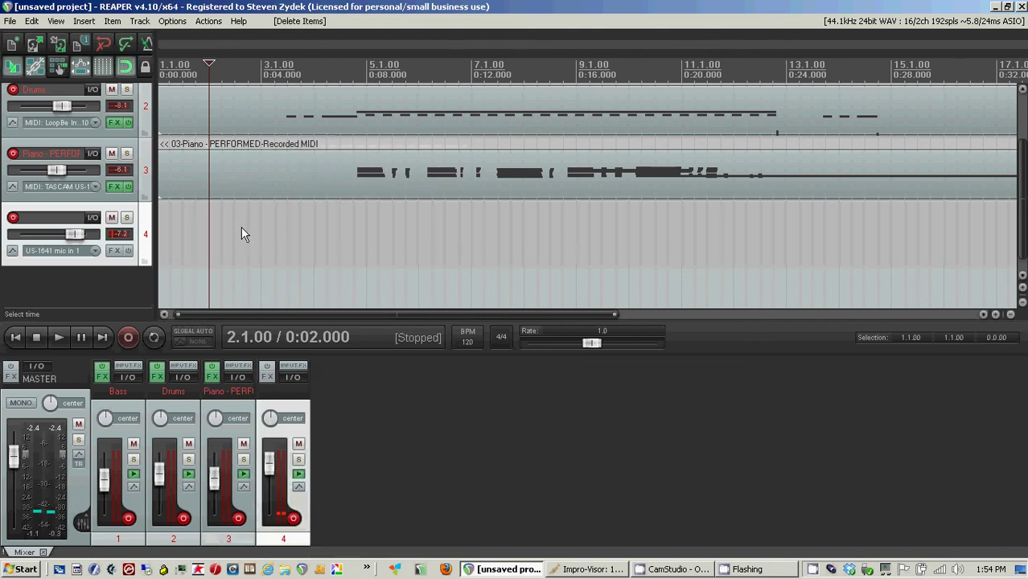
pyautogui.click(23, 342)
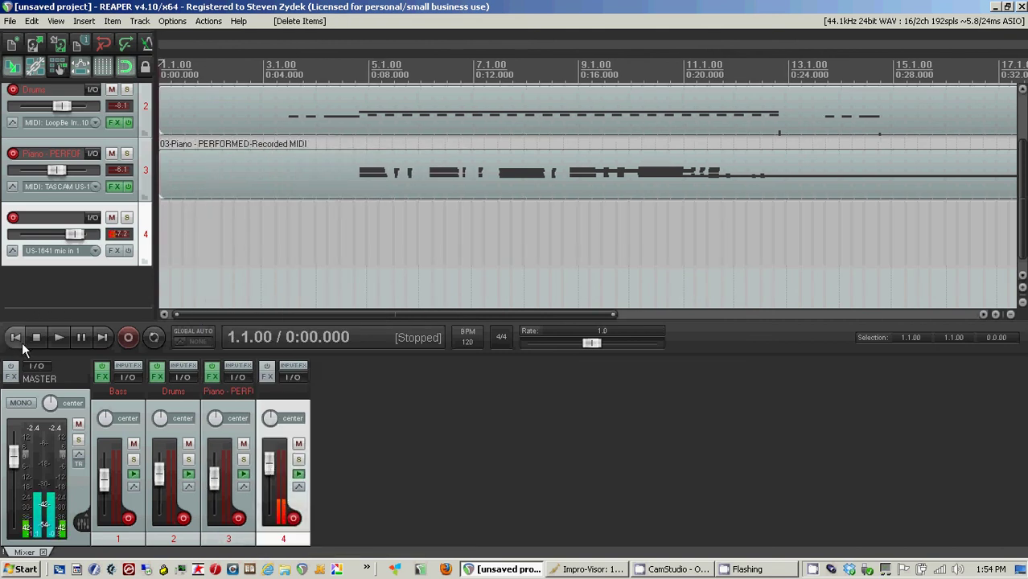
# Play back the recorded chorus and raise the Bass track volume to about -7.4 dB.
pyautogui.scroll(3, 1015, 161)
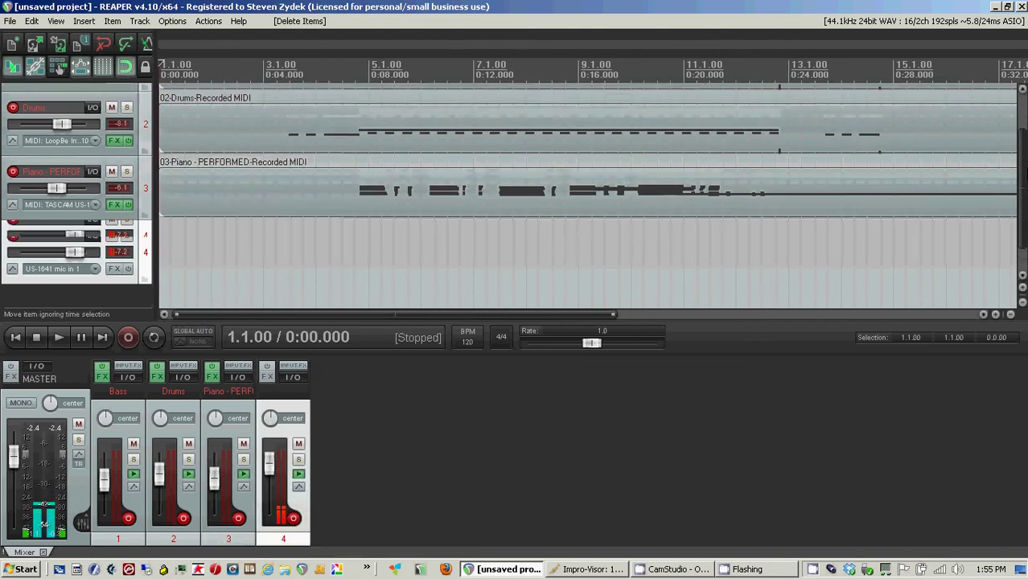
pyautogui.click(59, 338)
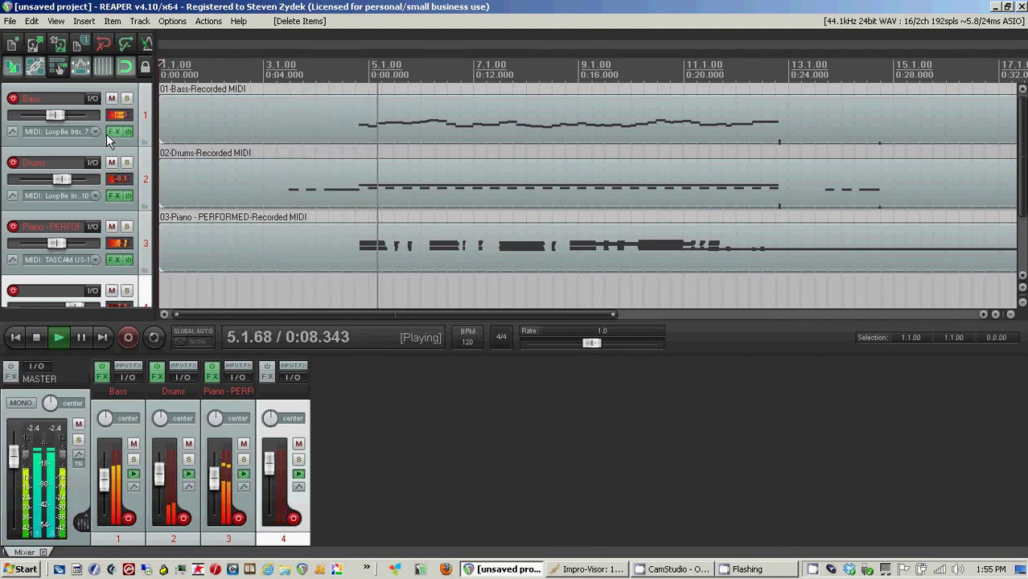
pyautogui.moveTo(56, 114)
pyautogui.mouseDown()
pyautogui.moveTo(65, 116)
pyautogui.moveTo(56, 118)
pyautogui.mouseUp()
# Raise the Drums track volume, stop playback, and return to Impro-Visor.
pyautogui.moveTo(62, 116)
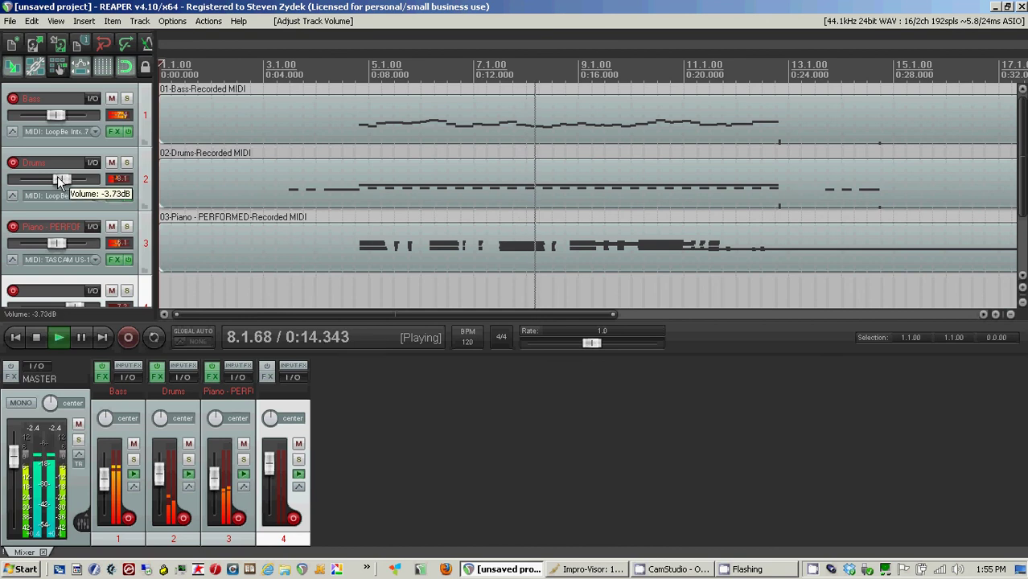
pyautogui.moveTo(57, 177); pyautogui.dragTo(63, 176)
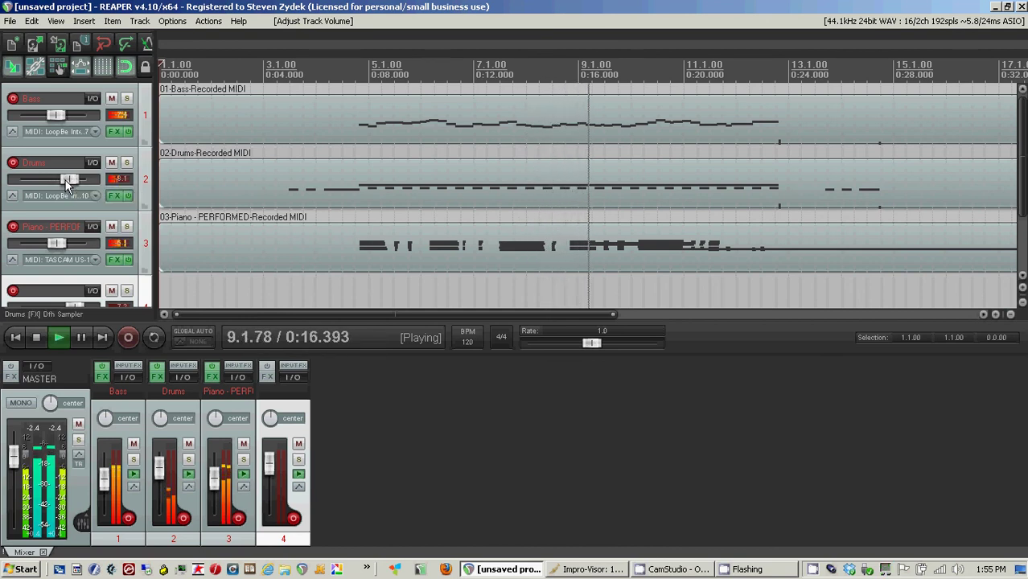
pyautogui.click(67, 184)
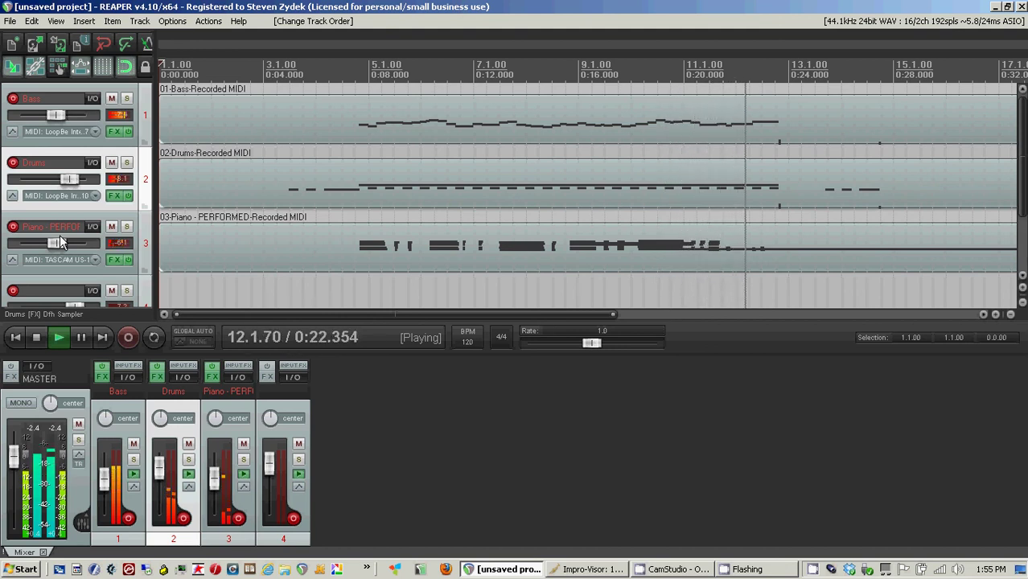
pyautogui.click(36, 337)
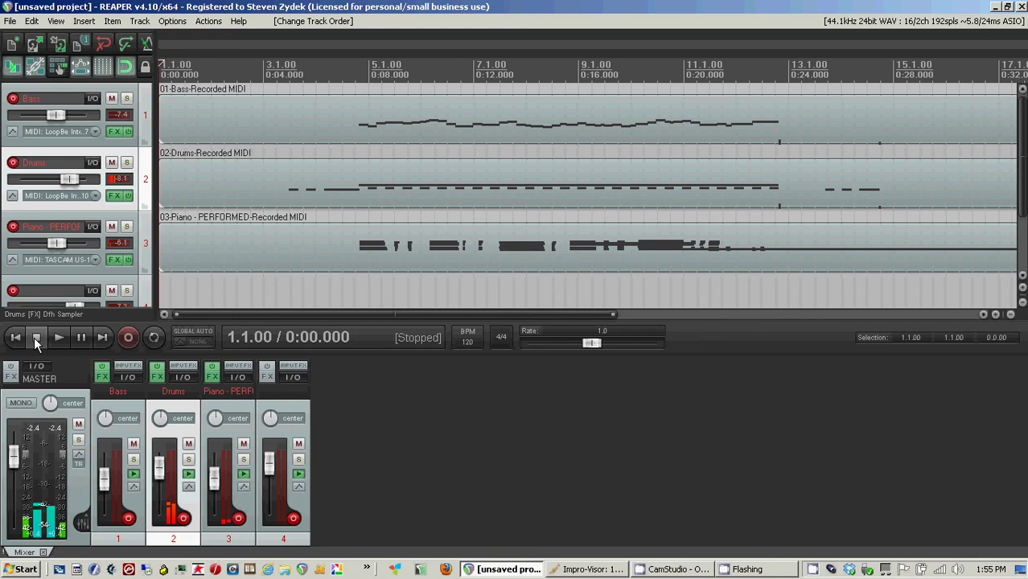
pyautogui.hotkey('alt', 'Tab')
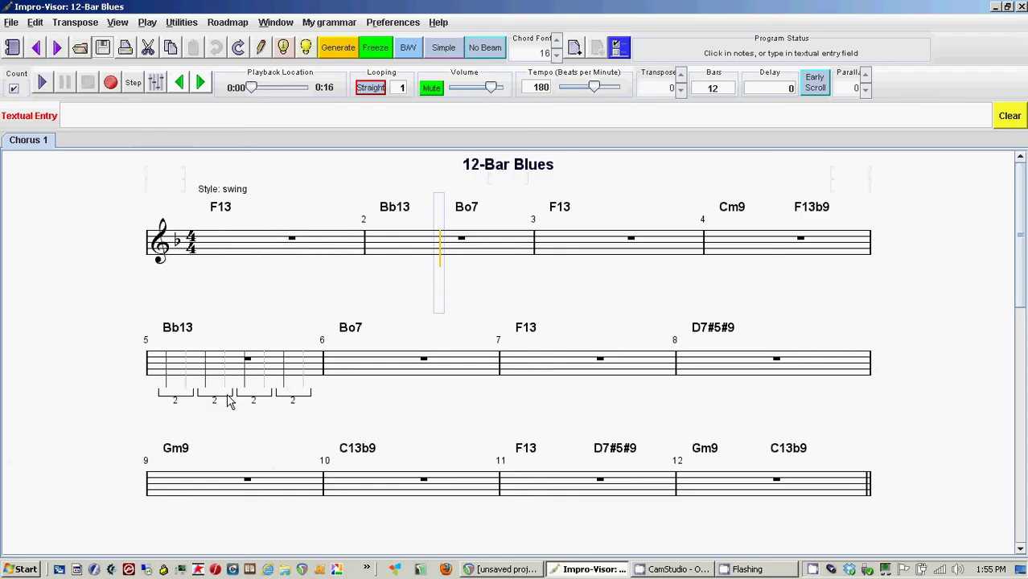